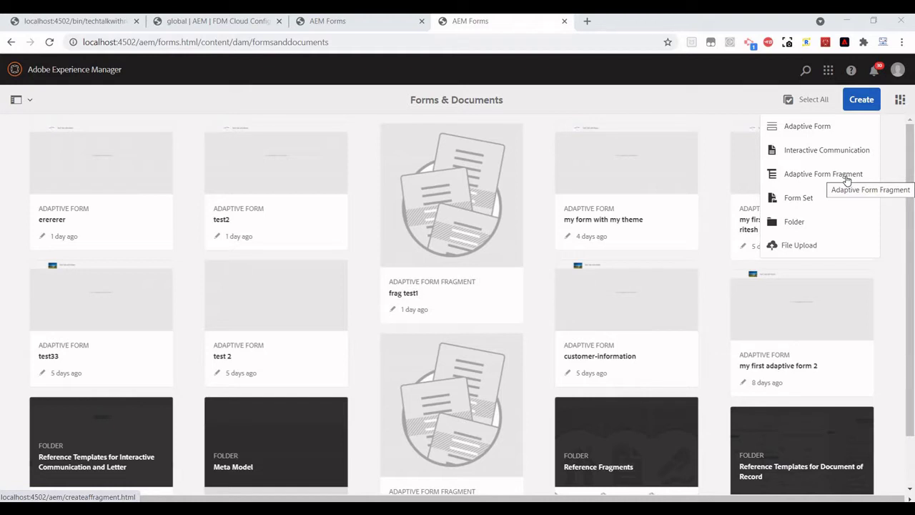
Step: Go from the AEM start page to Forms & Documents and bring up the Create menu
click(53, 73)
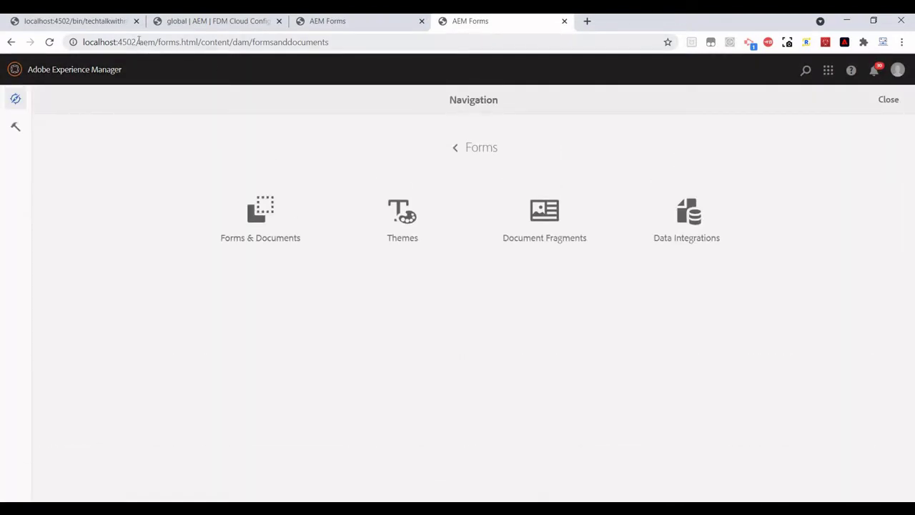
drag(137, 42, 394, 41)
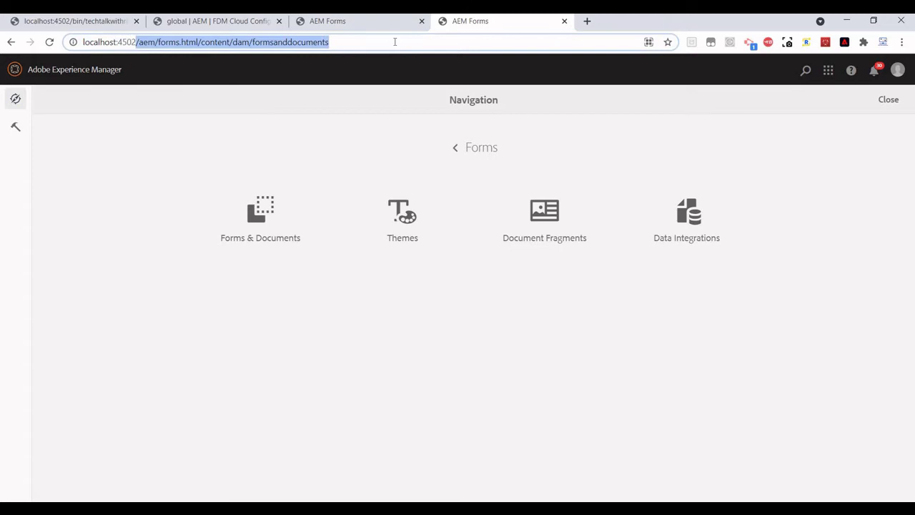
text(/)
key(Return)
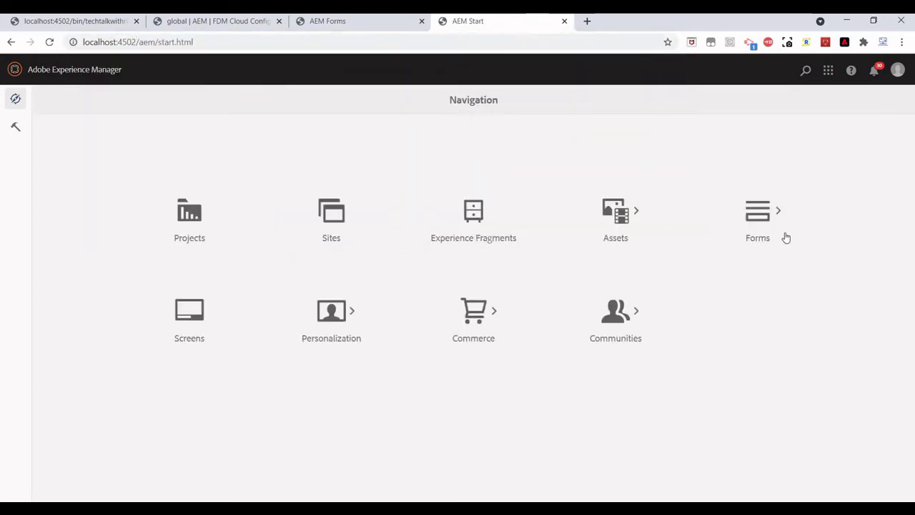
click(759, 229)
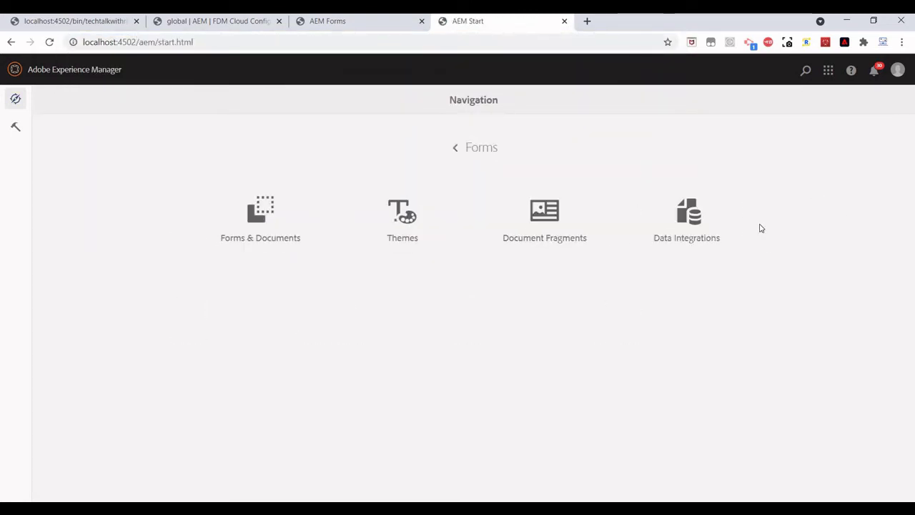
click(278, 243)
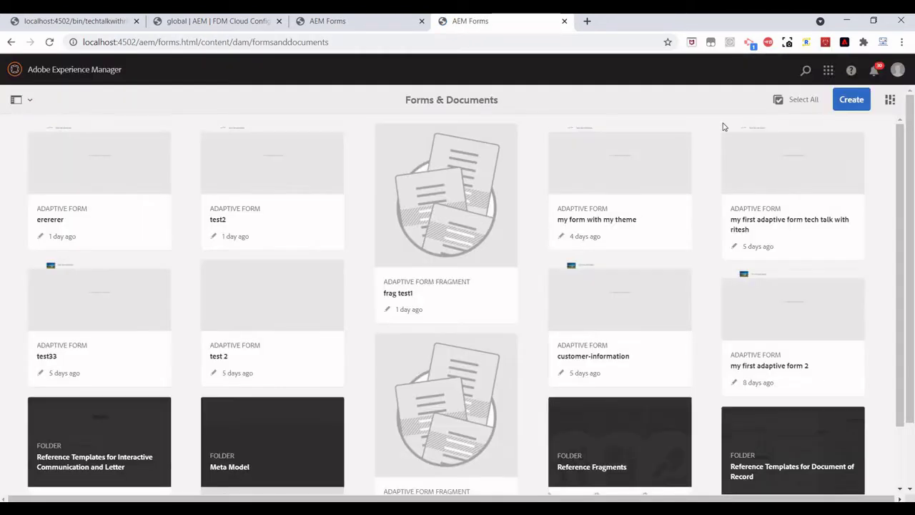
click(860, 100)
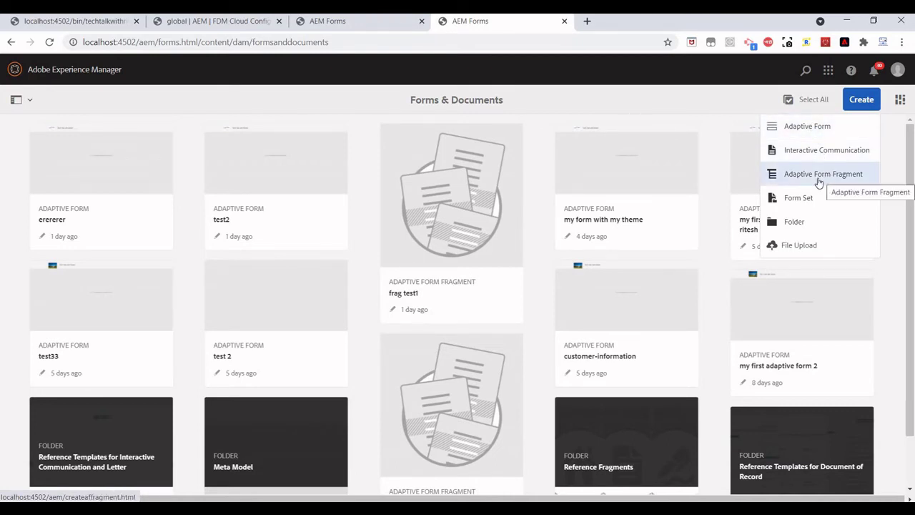
Step: Start an Adaptive Form Fragment titled 'my form fragment v1'
click(819, 180)
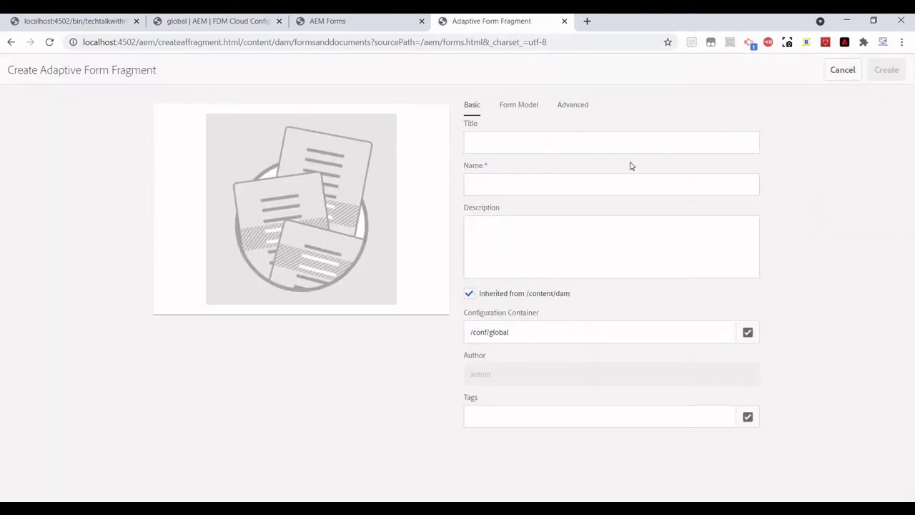
click(539, 143)
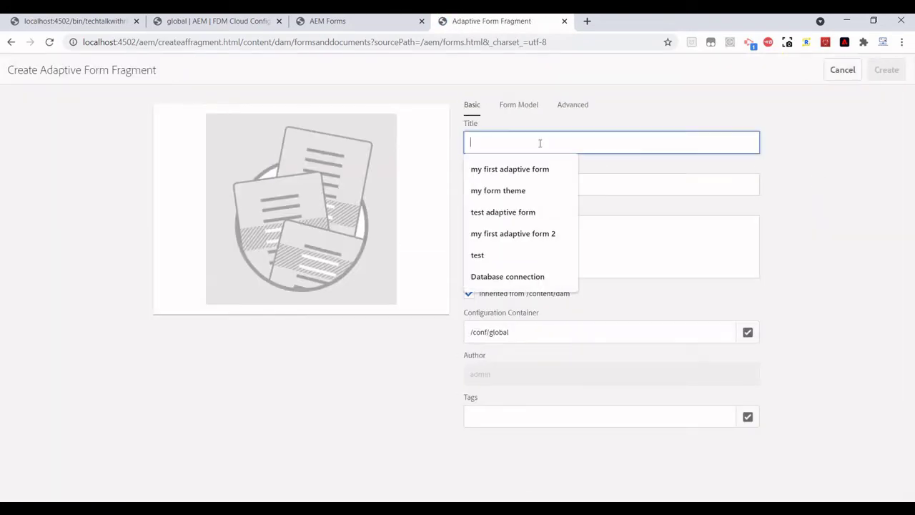
text(my )
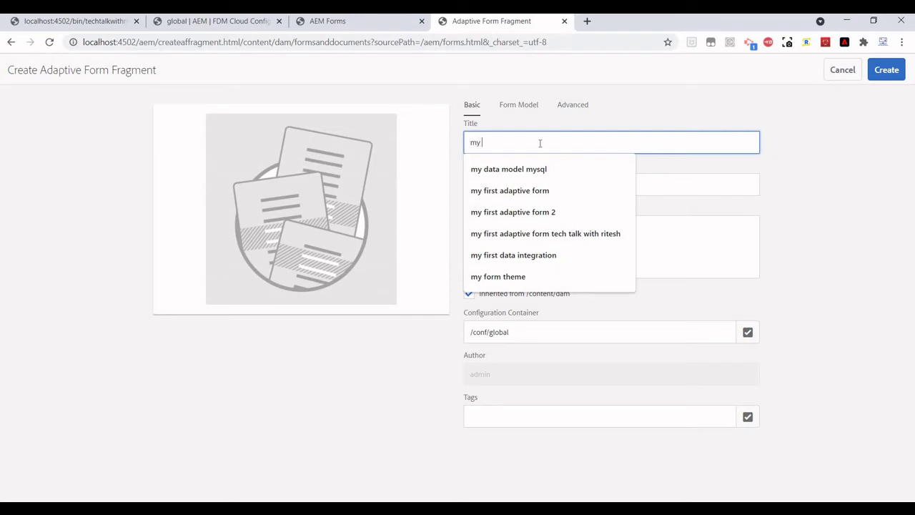
text(form )
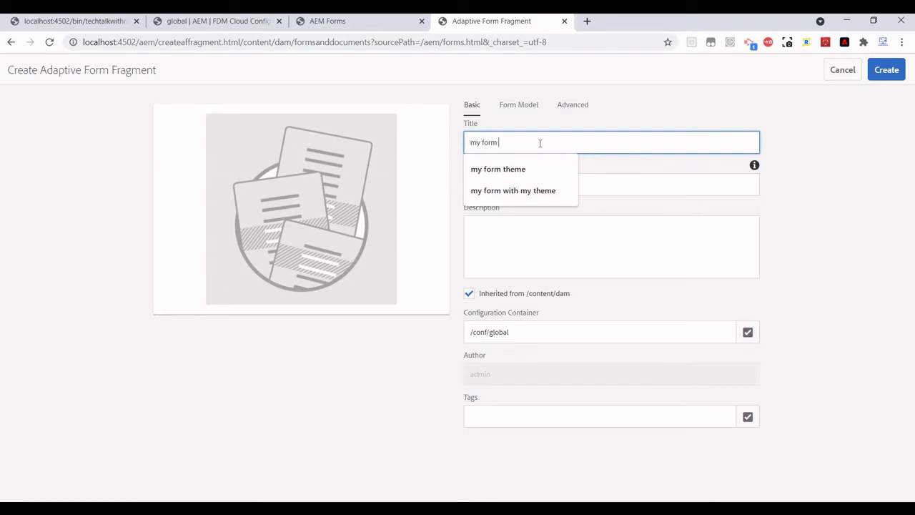
text(fragment)
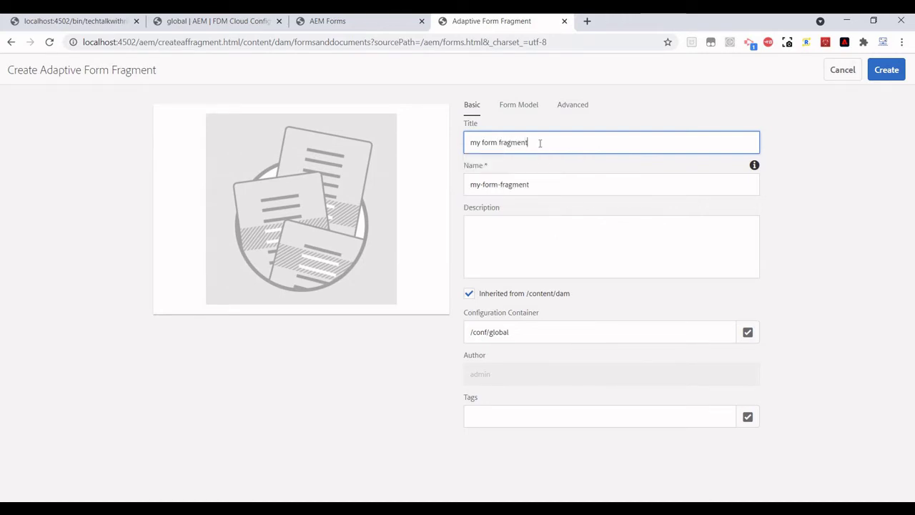
text( v1)
Step: Create the fragment and filter the Components panel for 'te'
click(889, 75)
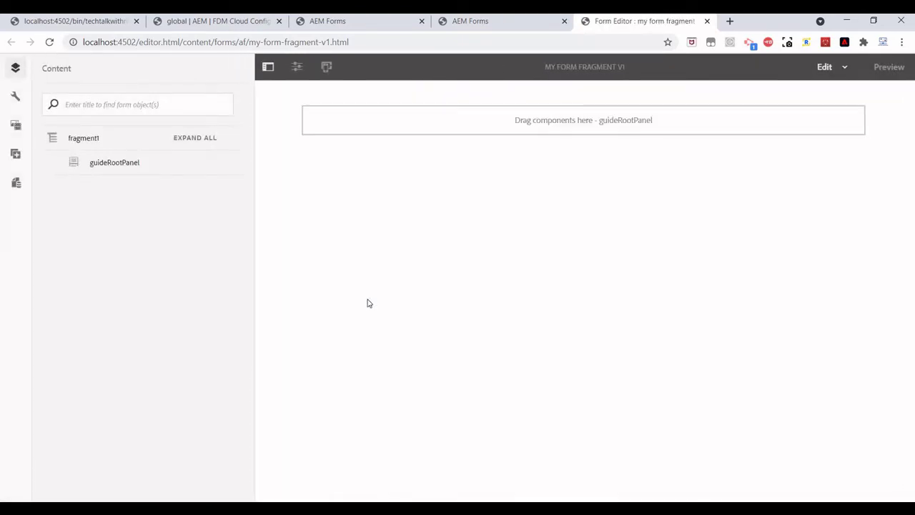
click(16, 156)
click(113, 115)
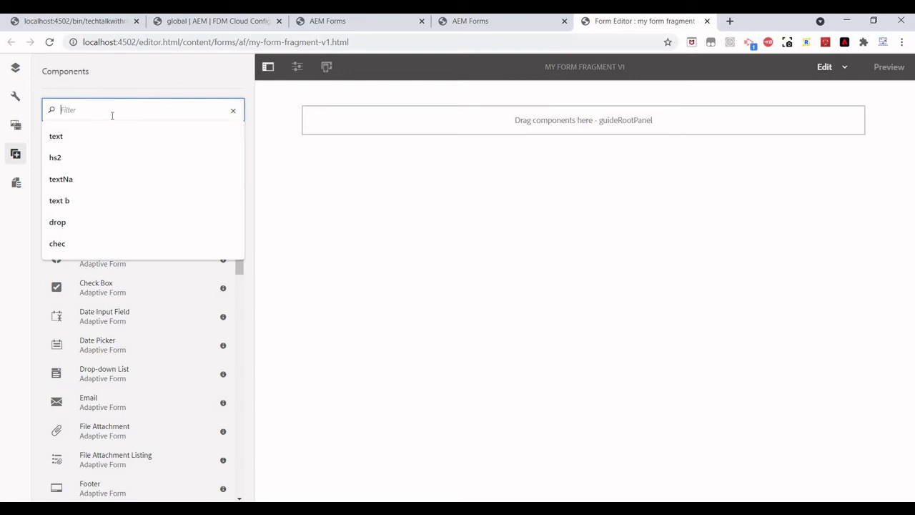
text(text)
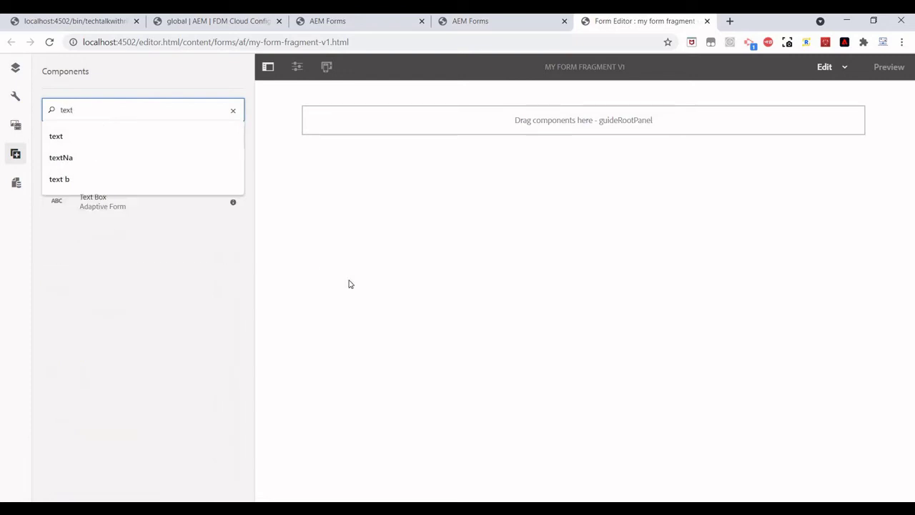
Step: Drag three Text Box fields into the fragment's root panel
click(160, 209)
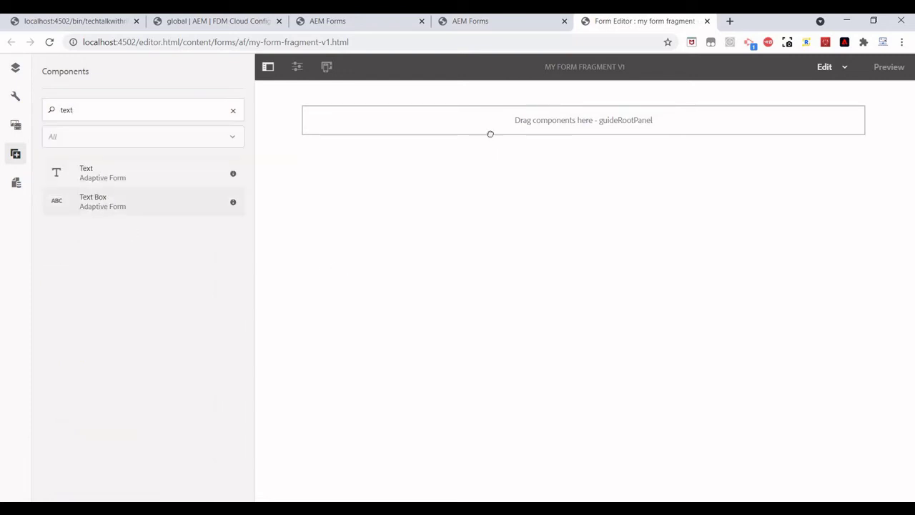
drag(298, 181, 486, 125)
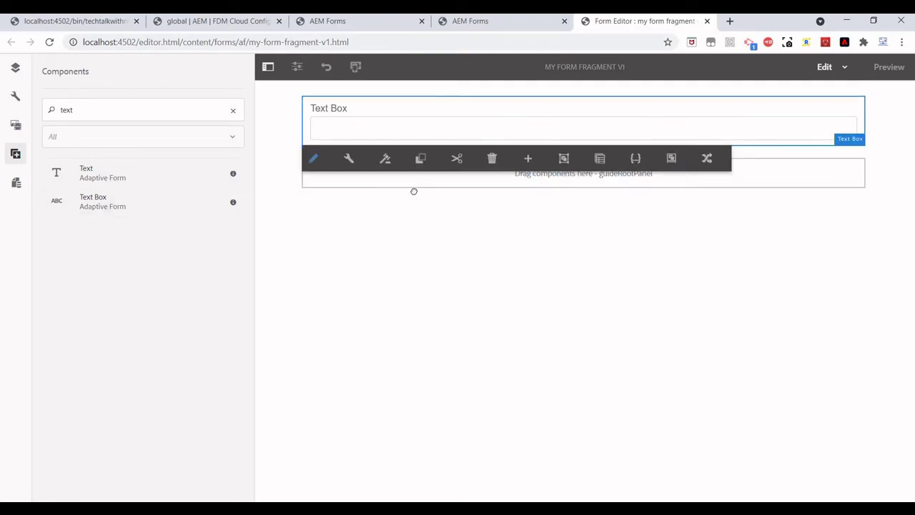
mouse_move(112, 207)
mouse_down()
mouse_move(413, 239)
mouse_move(400, 271)
mouse_up()
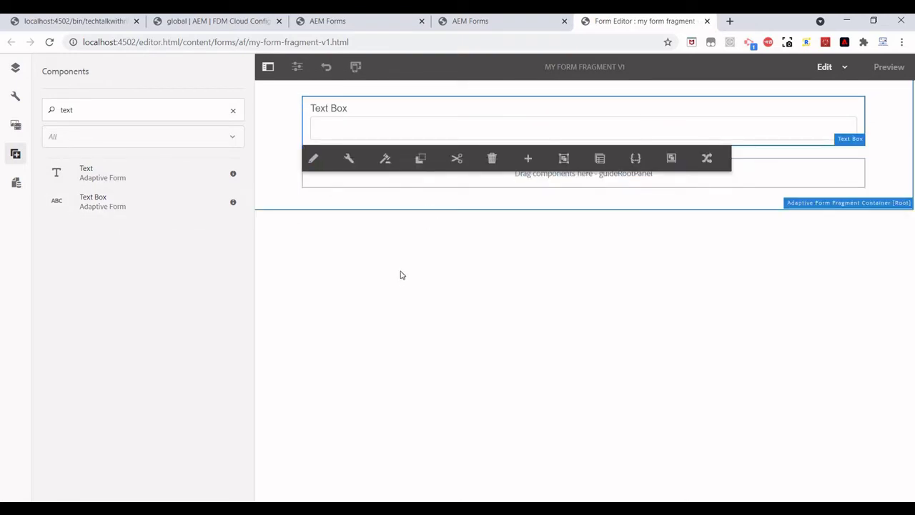
mouse_move(112, 202)
mouse_down()
mouse_move(437, 231)
mouse_move(400, 230)
mouse_up()
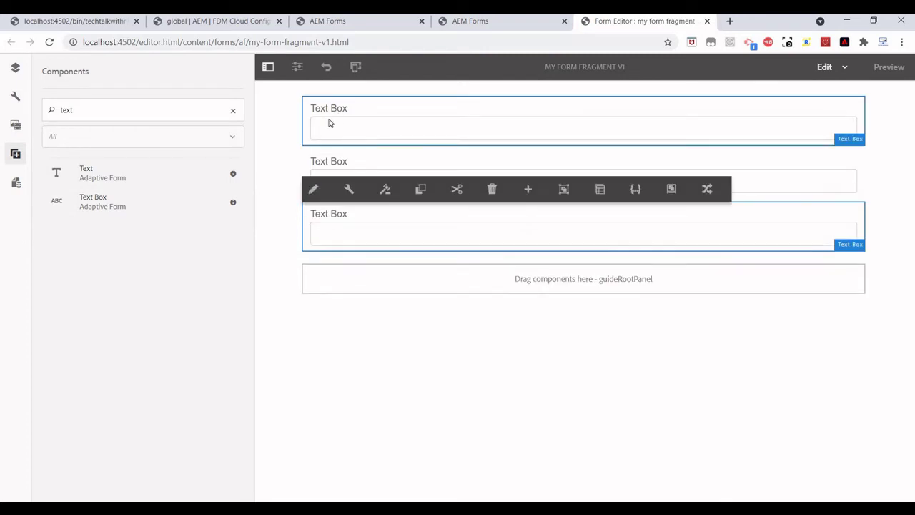
Step: Relabel the first Text Box field 'First Name'
click(333, 112)
double_click(334, 113)
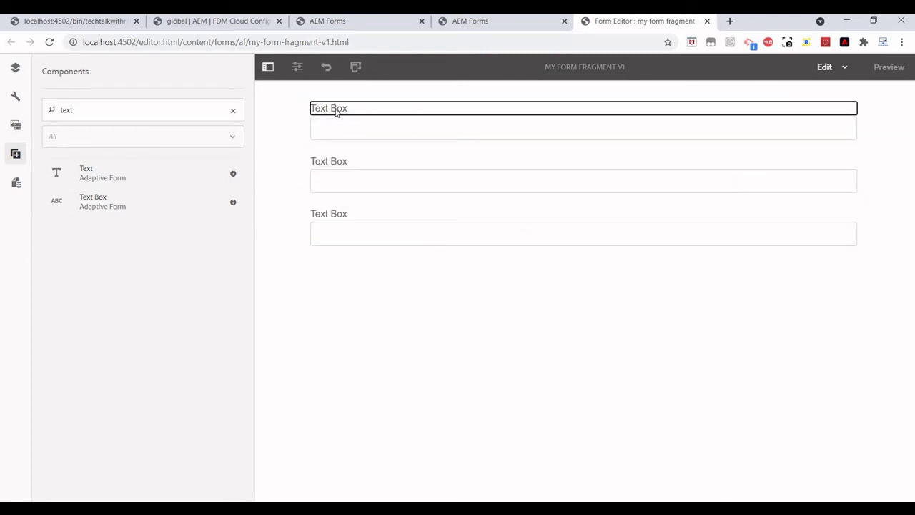
triple_click(336, 111)
text(Fir)
text(st Name)
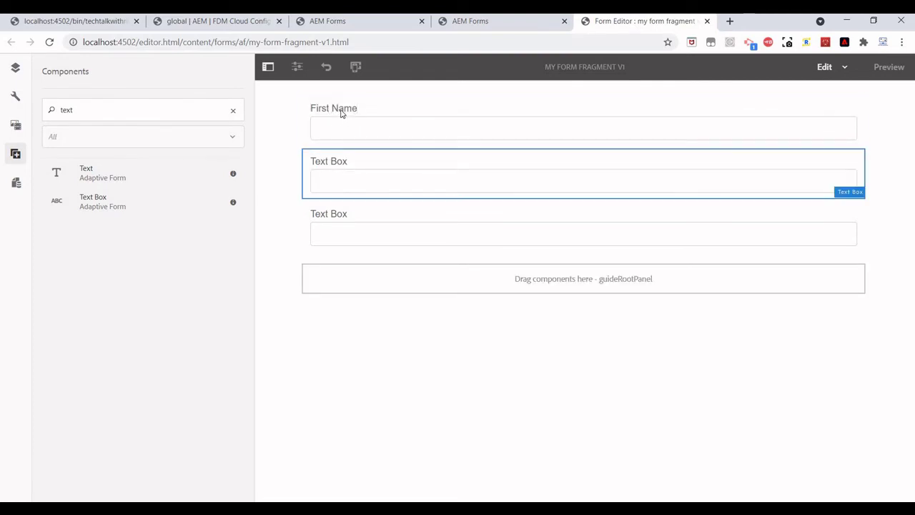
click(342, 115)
click(349, 158)
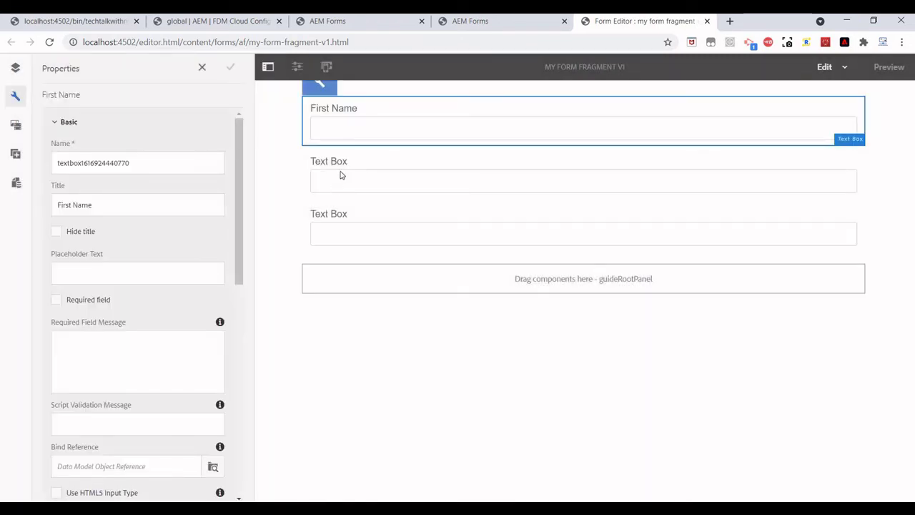
Step: Relabel the second and third Text Box fields 'Middle Name' and 'Last Name'
click(341, 175)
double_click(332, 163)
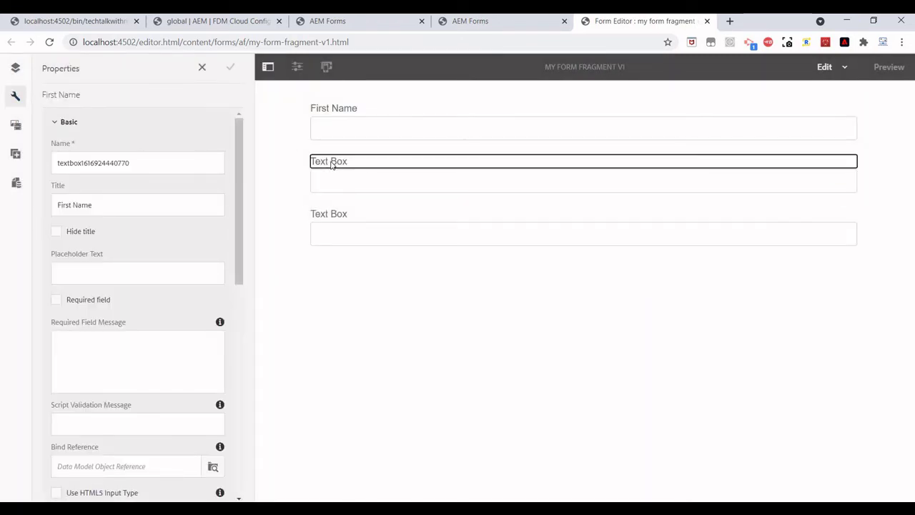
triple_click(331, 163)
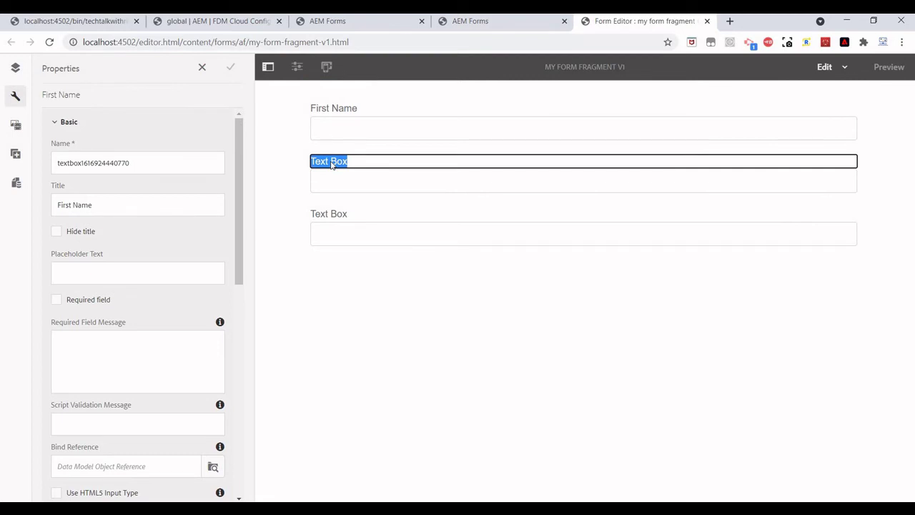
text(Middle )
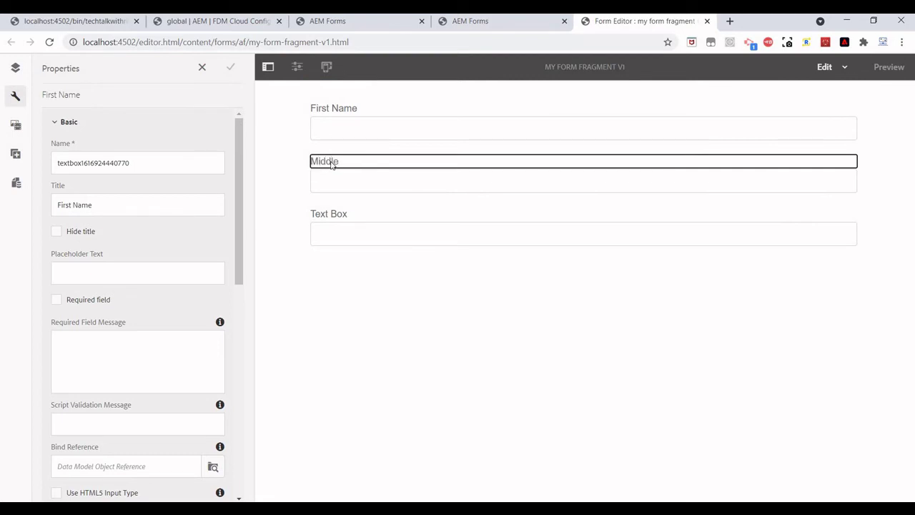
text(Name)
click(330, 216)
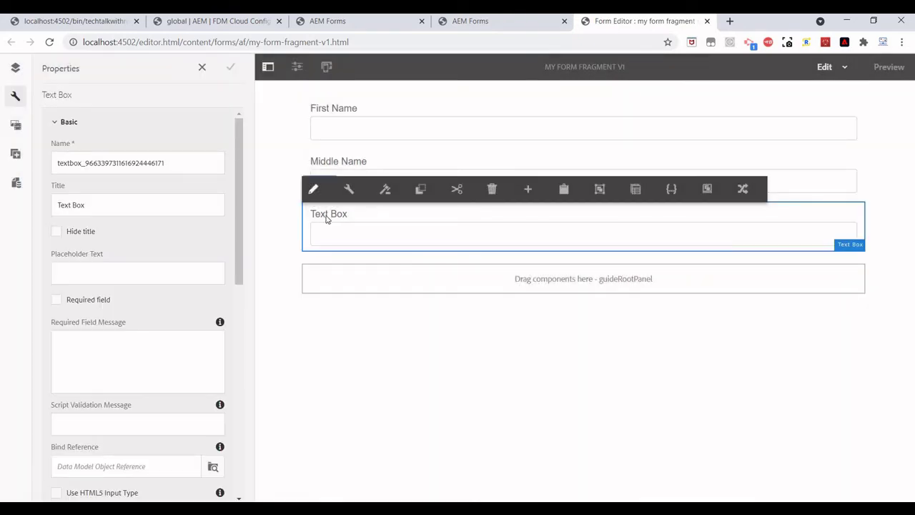
double_click(327, 217)
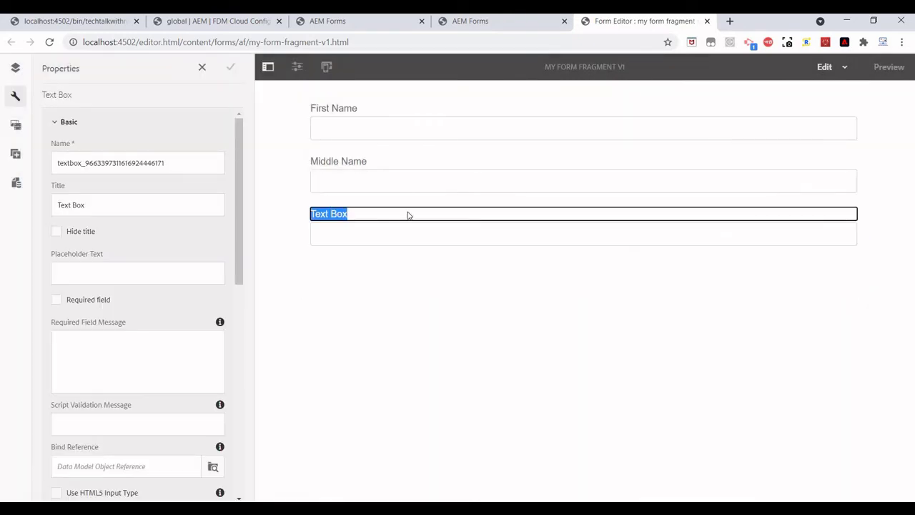
text(Last )
text(Name)
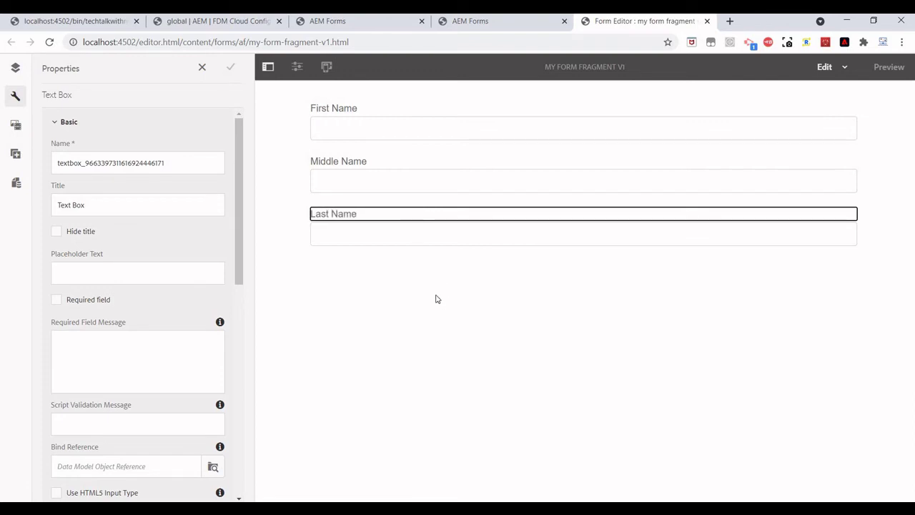
click(323, 245)
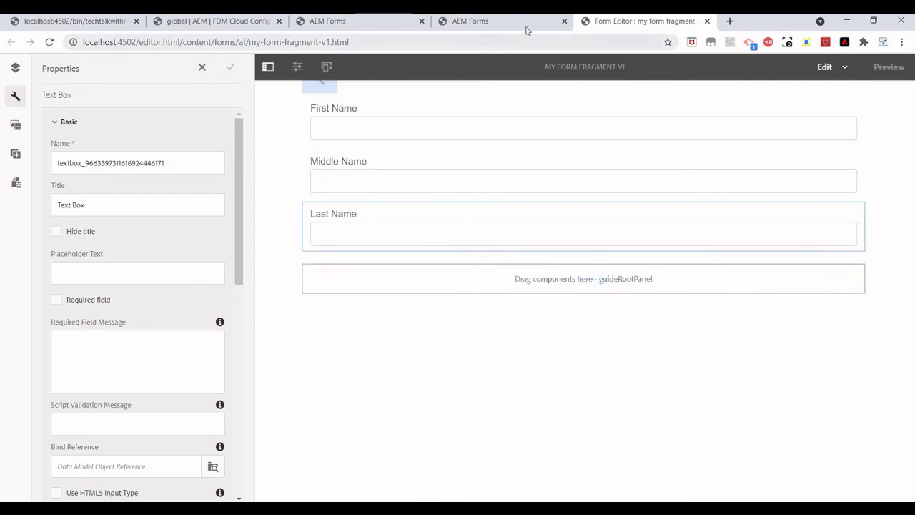
Step: Begin a new Adaptive Form from the 'my first aem form template - v1' template
click(500, 22)
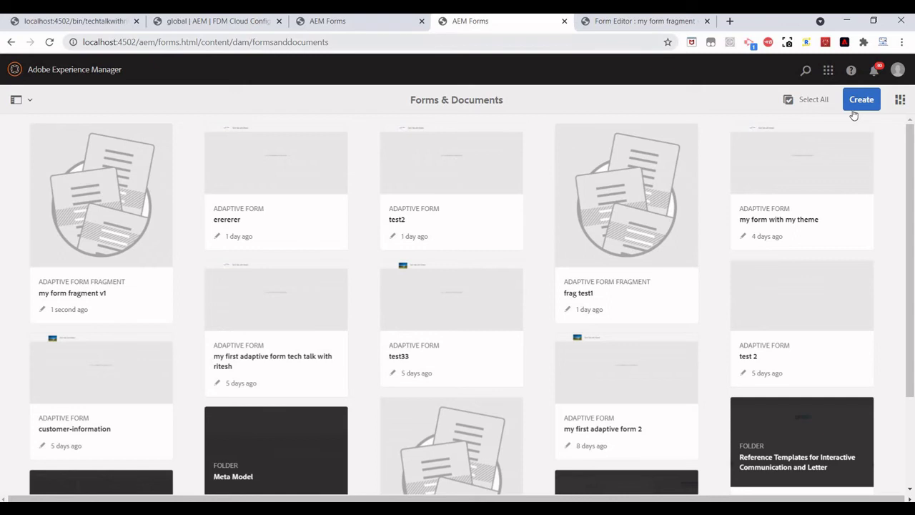
click(863, 103)
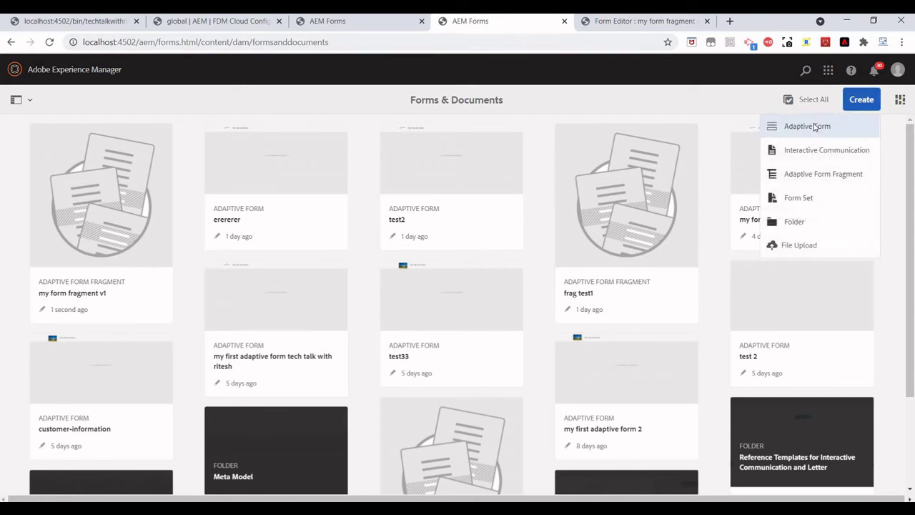
click(807, 127)
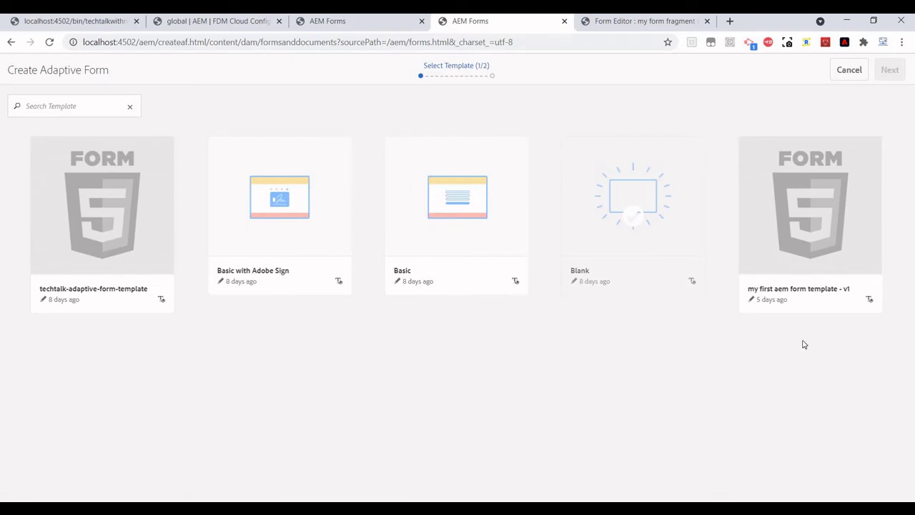
click(810, 226)
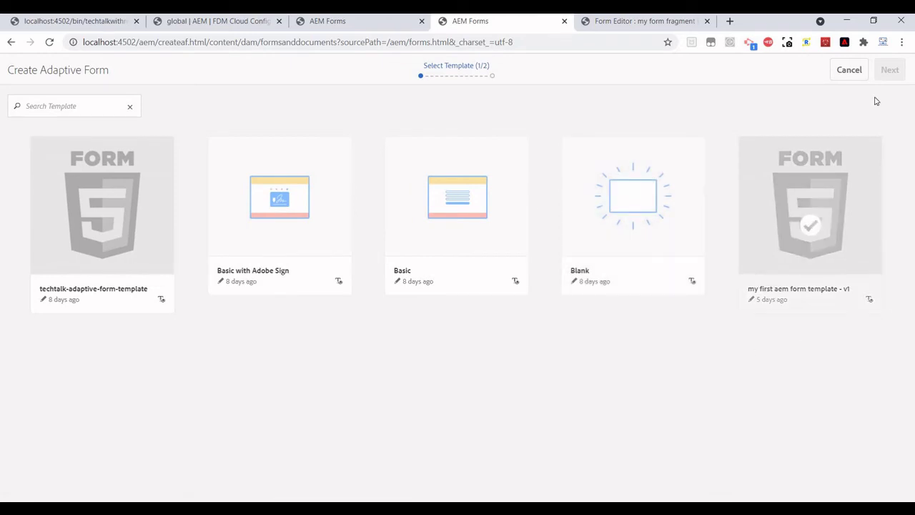
Step: Title the new adaptive form 'my new adf' and create it
key(Return)
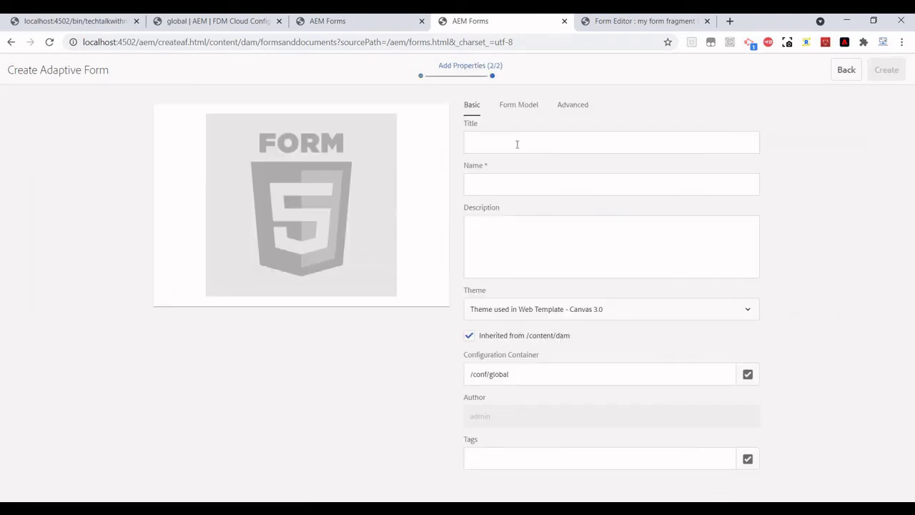
click(505, 143)
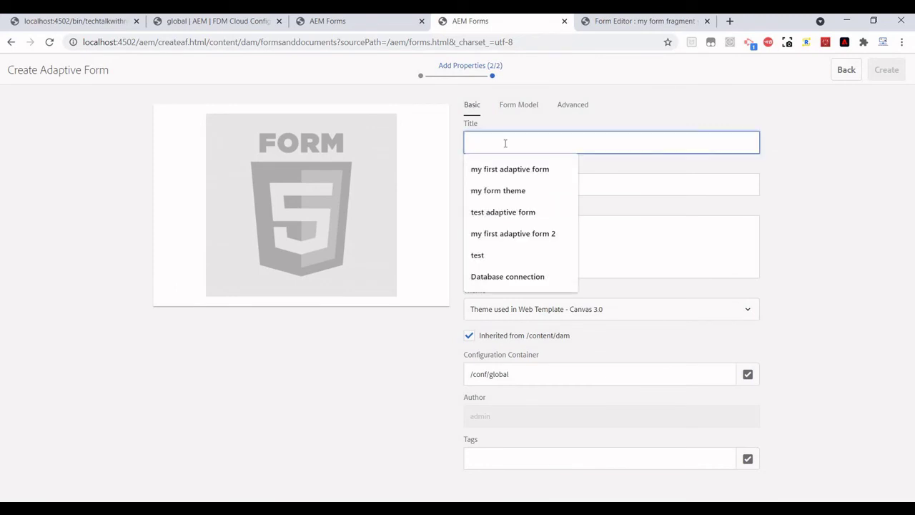
text(my new )
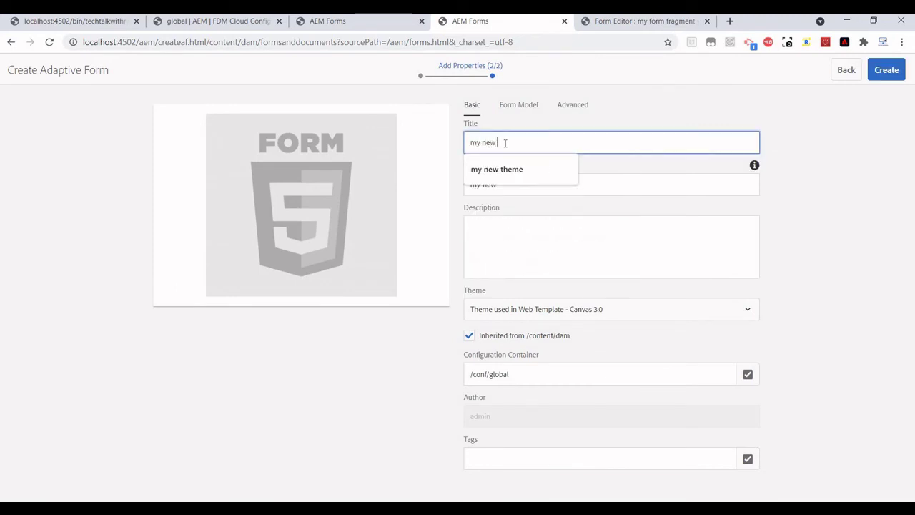
text(adf)
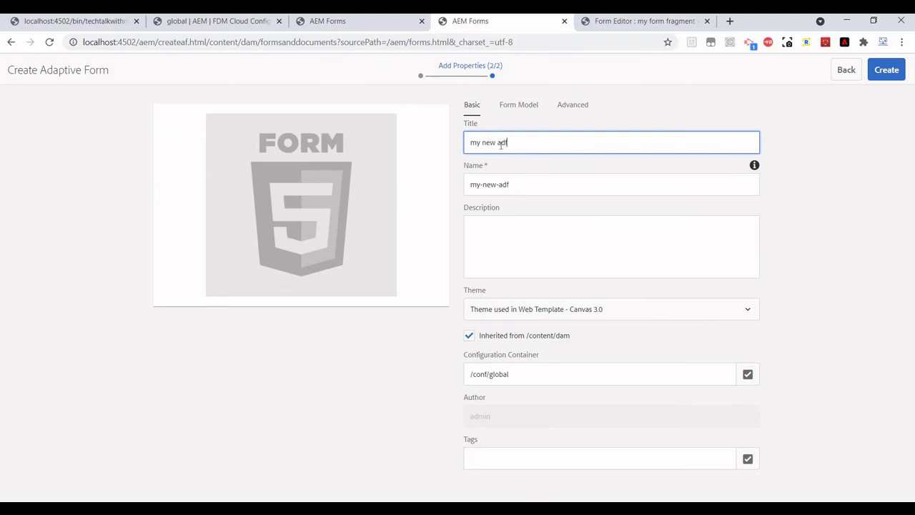
click(884, 75)
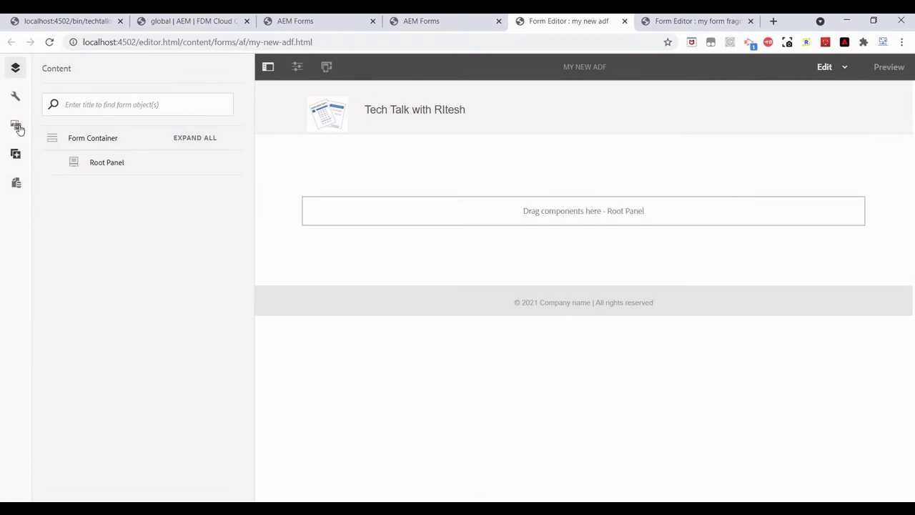
Step: Set the Assets panel's asset type to Adaptive Form Fragments
click(16, 125)
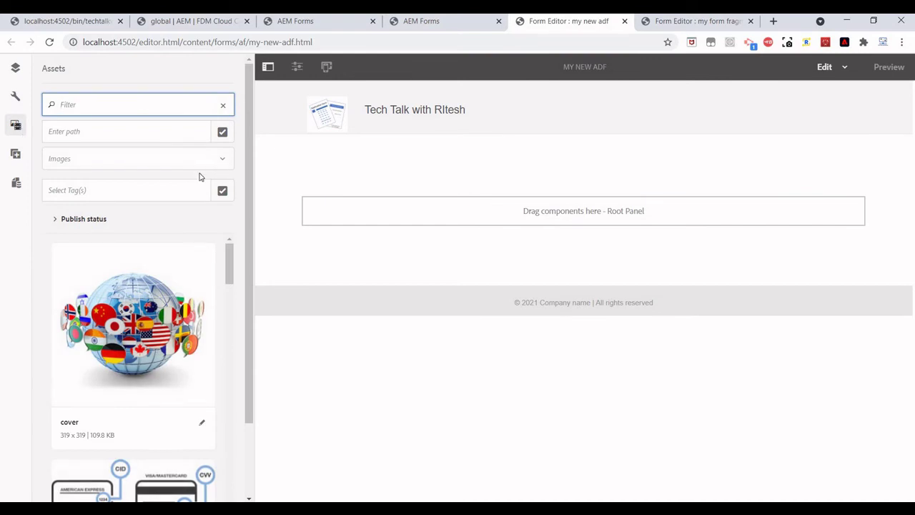
click(224, 163)
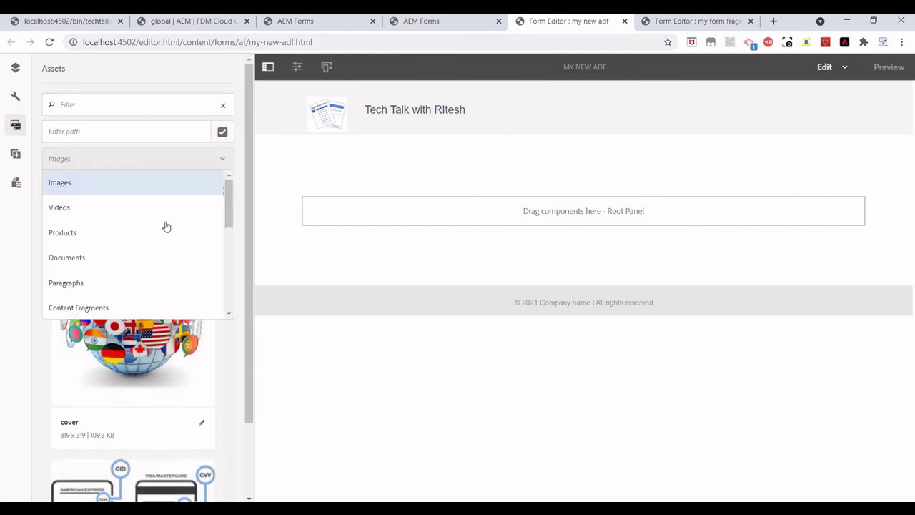
scroll(143, 200, down, 2)
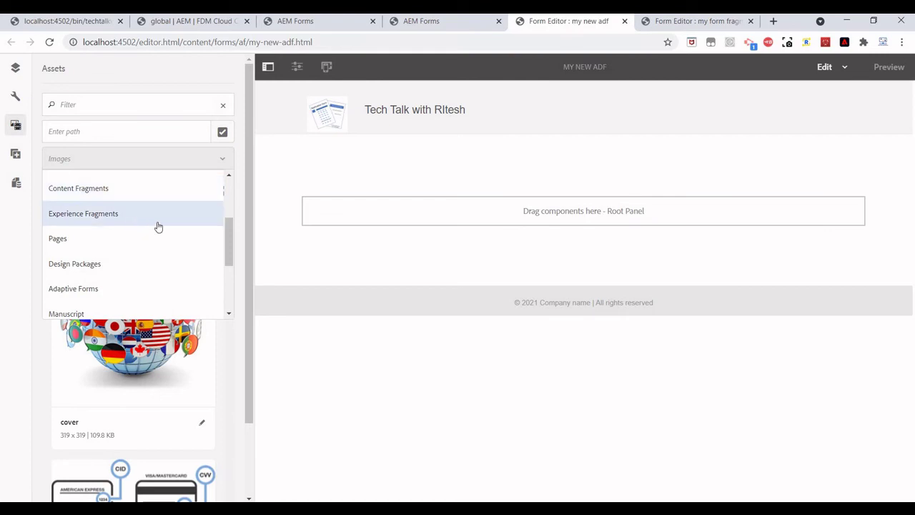
scroll(158, 226, up, 2)
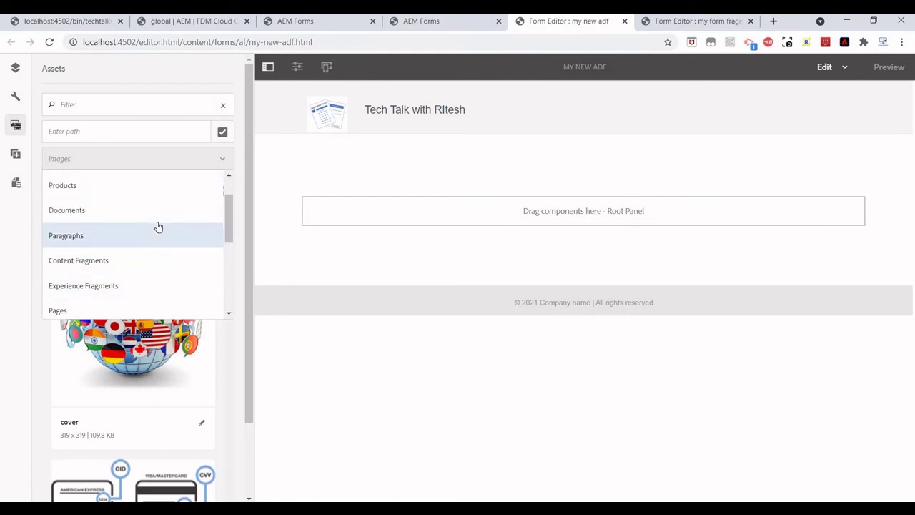
scroll(158, 226, up, 1)
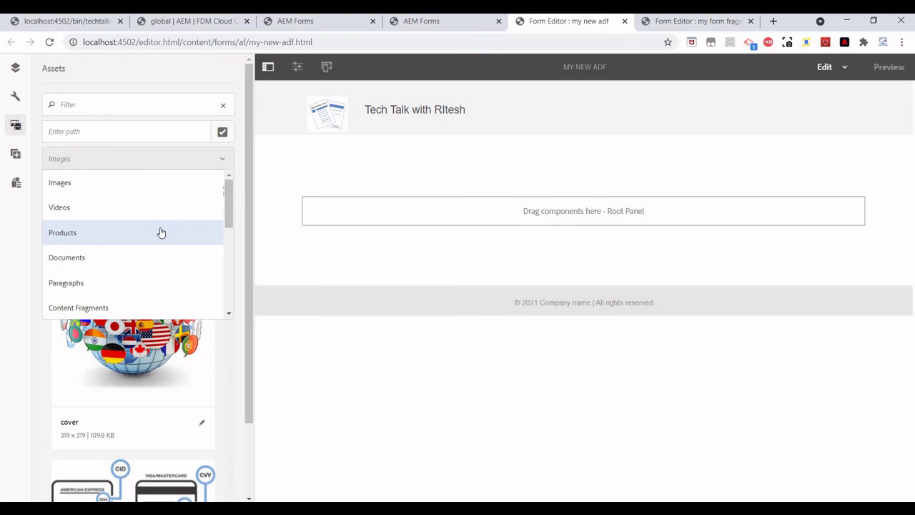
scroll(161, 232, down, 3)
scroll(161, 232, down, 2)
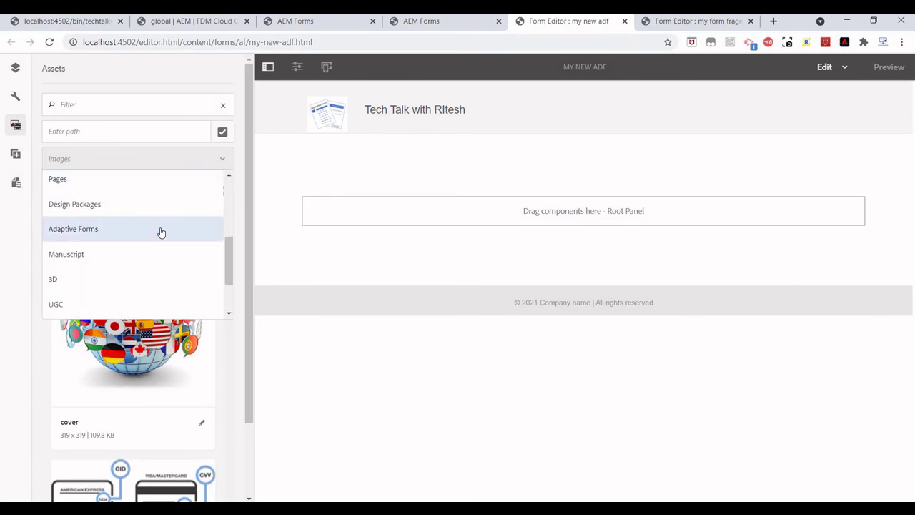
scroll(160, 233, down, 2)
scroll(159, 231, down, 1)
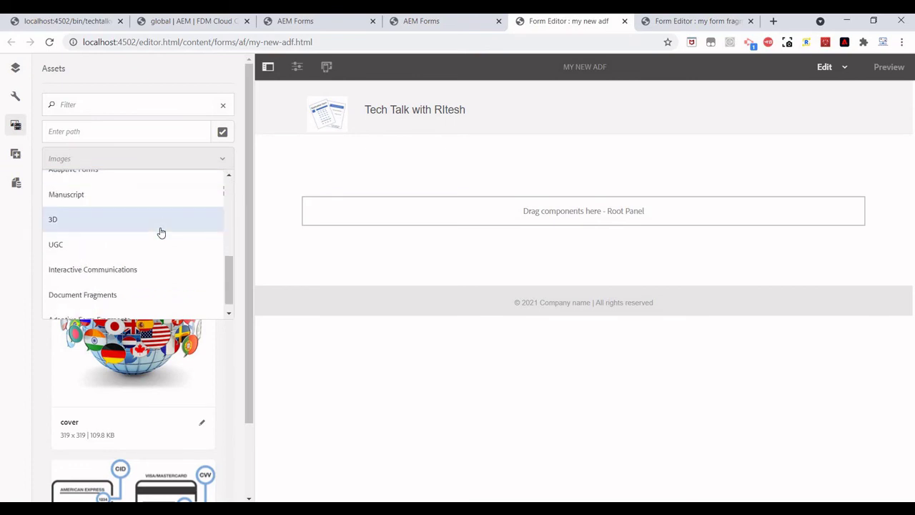
scroll(141, 241, down, 1)
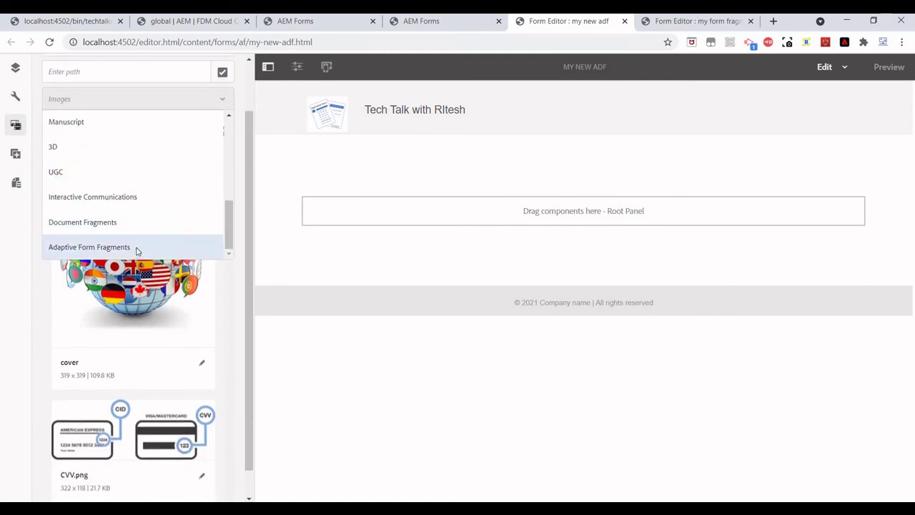
click(136, 248)
Step: Drag 'my form fragment v1' from Assets onto the form's Root Panel
click(188, 247)
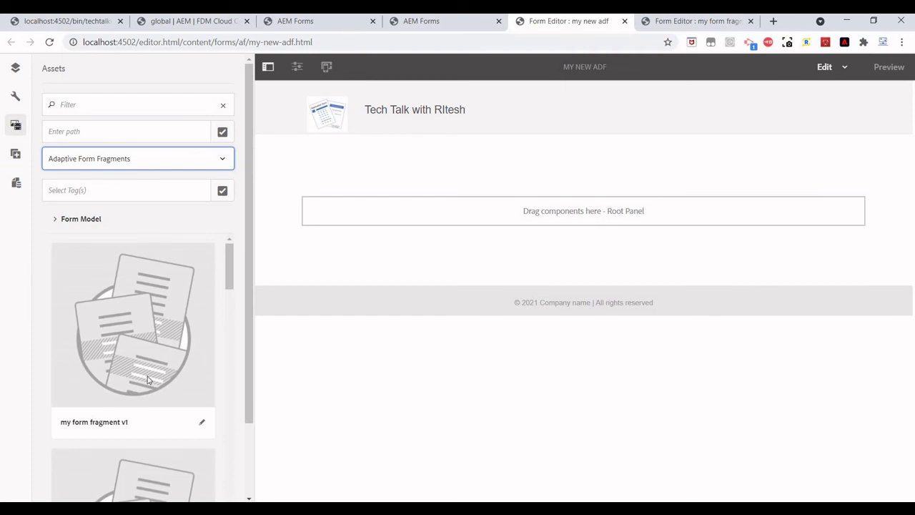
drag(198, 311, 476, 218)
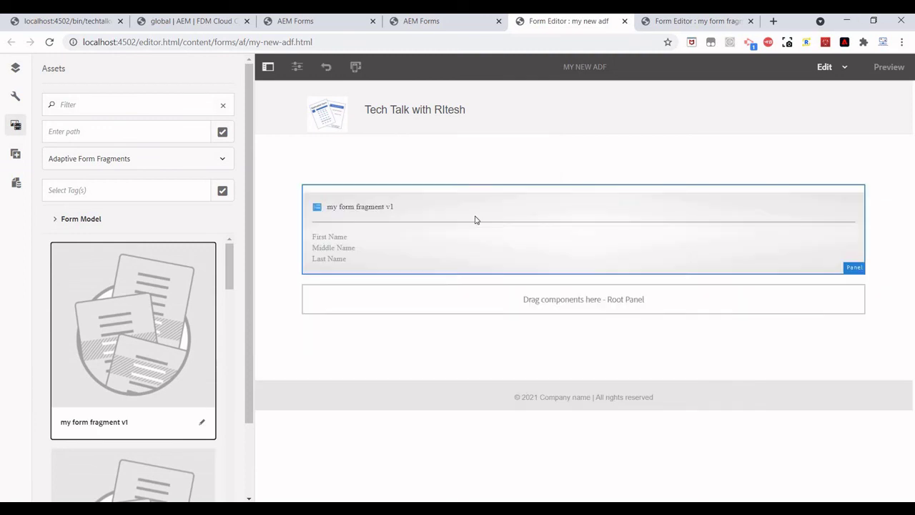
click(362, 236)
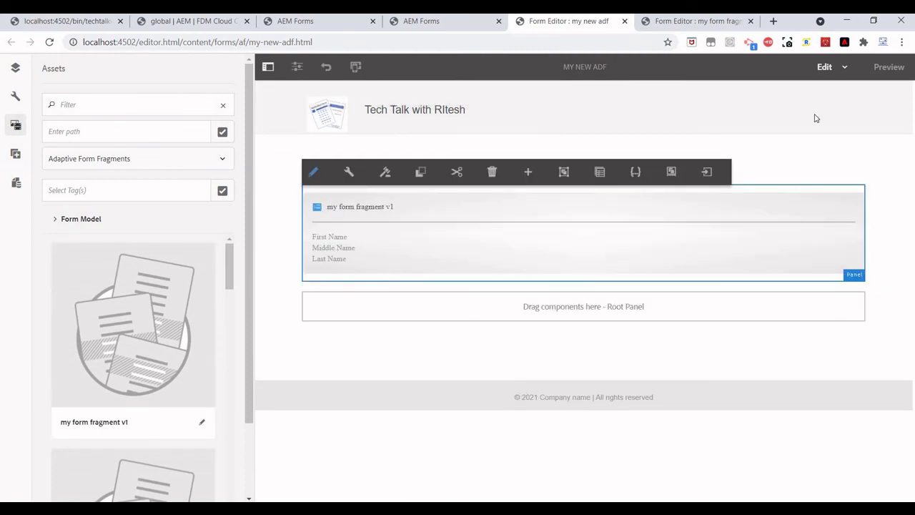
Step: Preview the form's First, Middle and Last Name fields, then return to editing
click(888, 67)
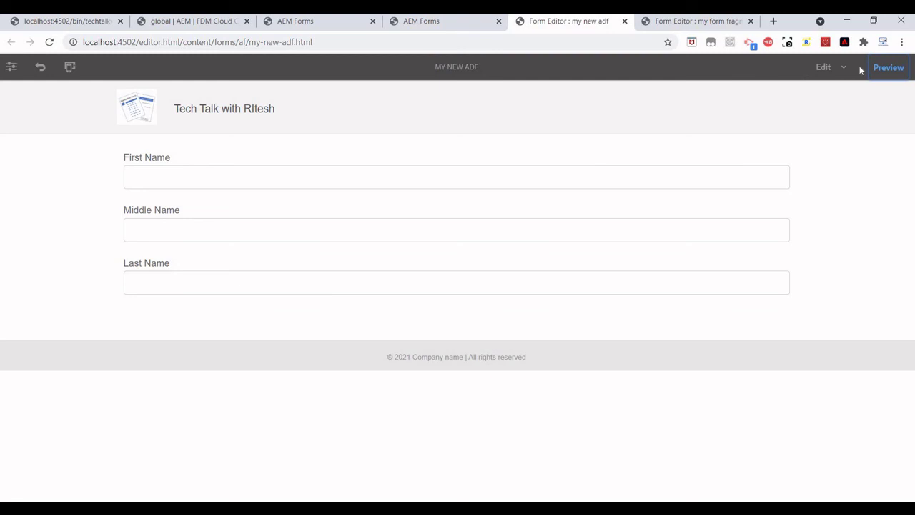
click(824, 67)
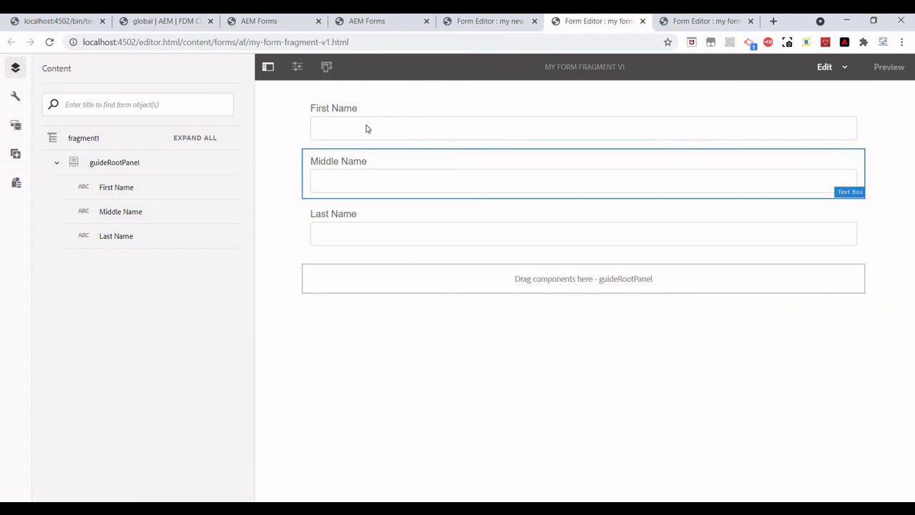
Step: Switch back to the 'Form Editor : my new adf' browser tab
click(487, 24)
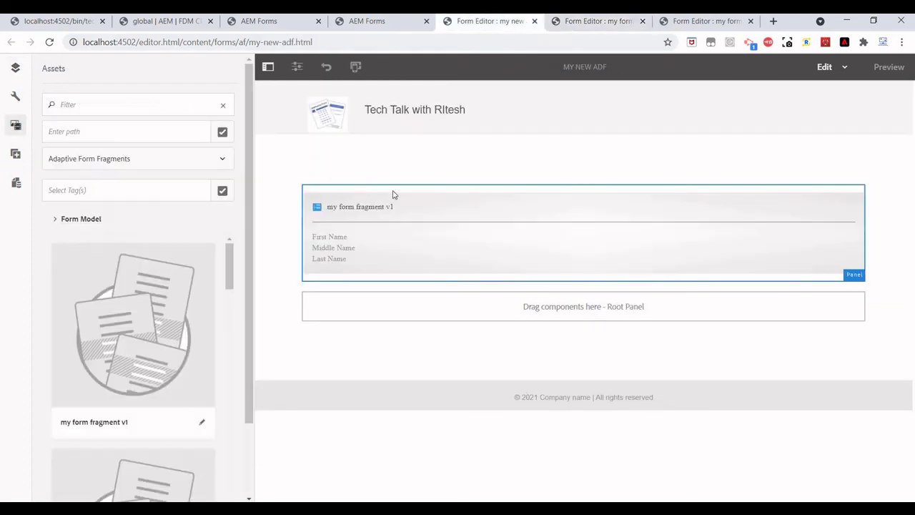